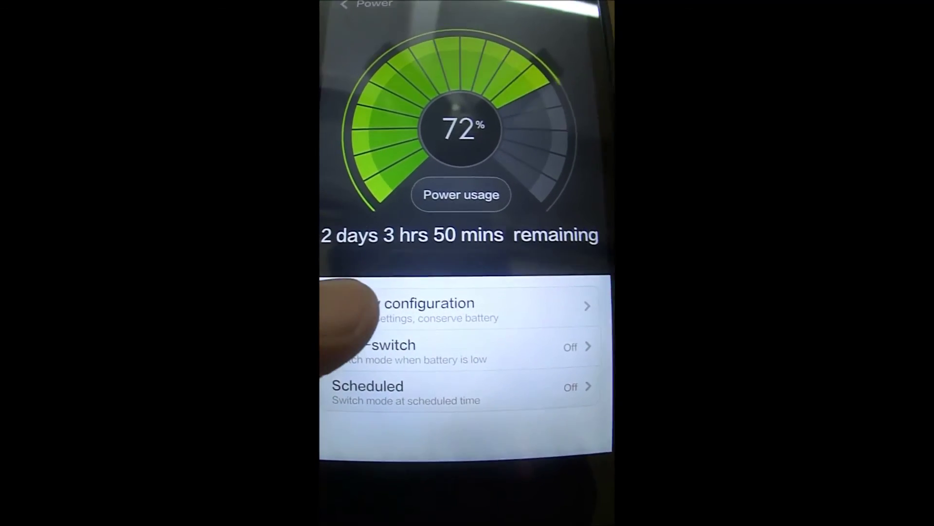
Open the battery configurations list (Default, Marathon, Sleep, my mode) and start a new configuration
left_click(380, 310)
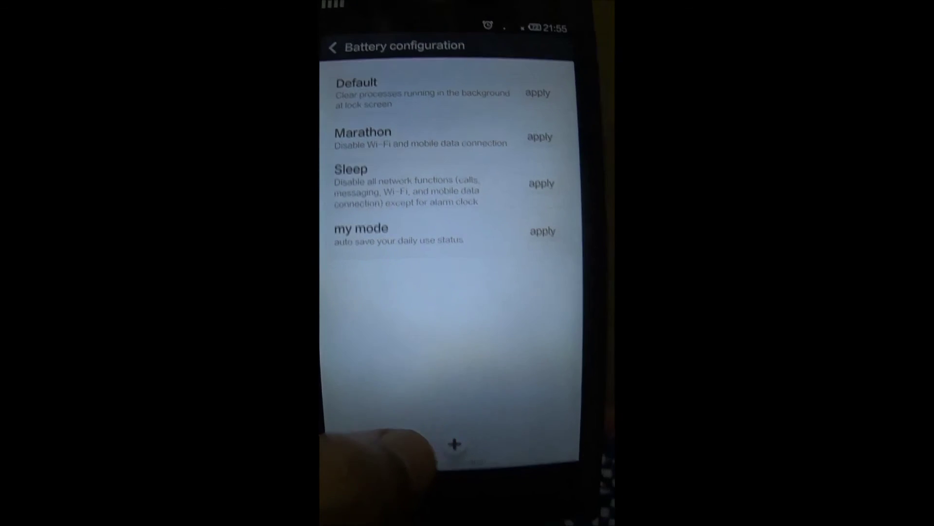
left_click(454, 444)
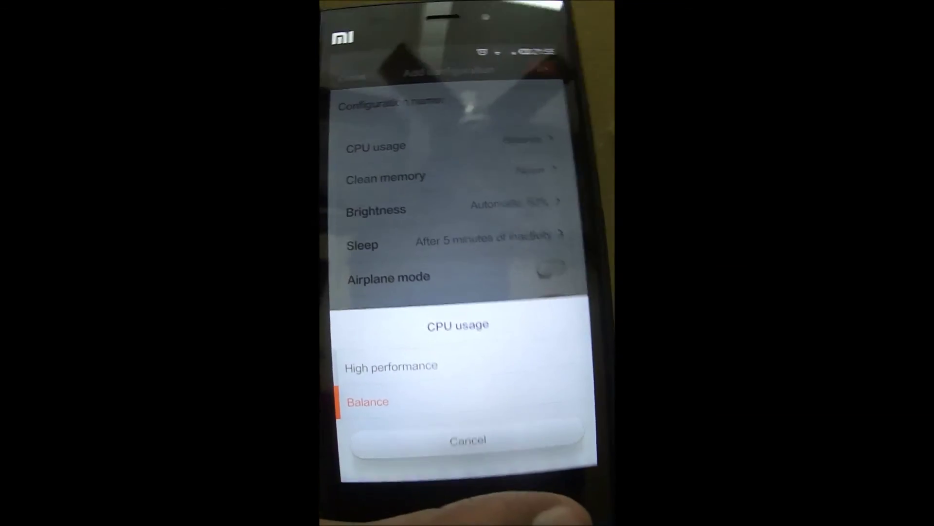
Set the new configuration's CPU usage to Balance
left_click(368, 401)
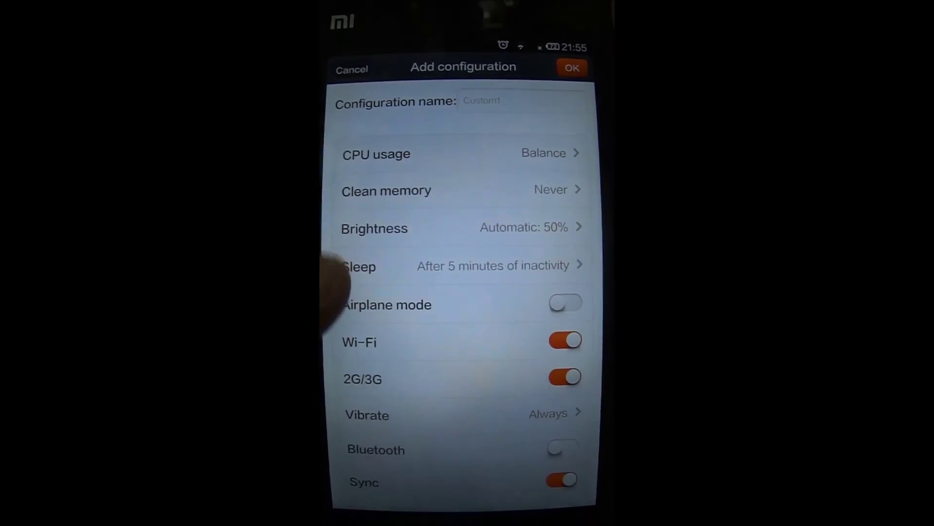
scroll(380, 350, "down", 2)
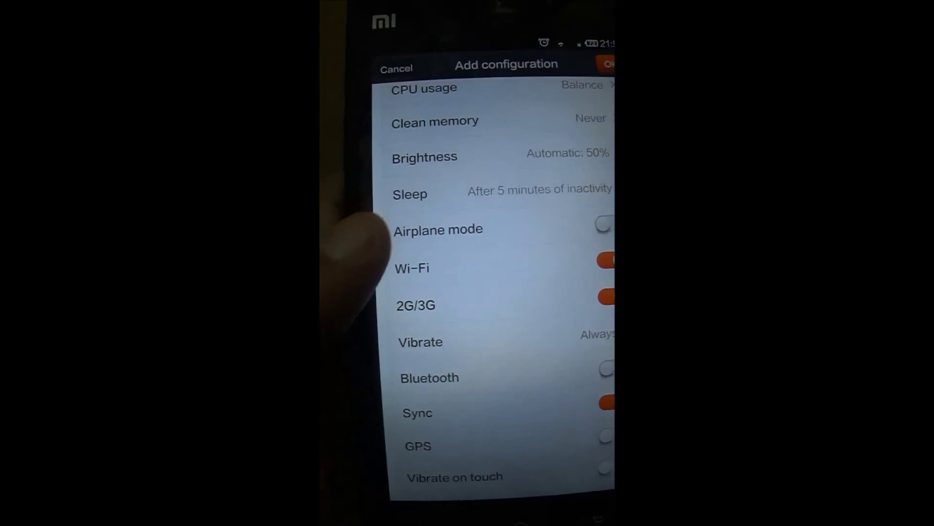
scroll(438, 343, "down", 2)
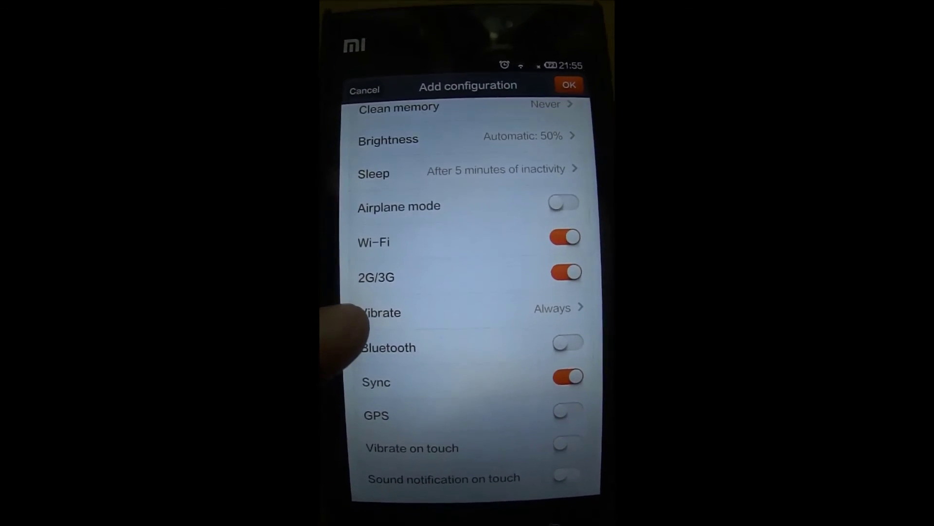
scroll(408, 394, "down", 1)
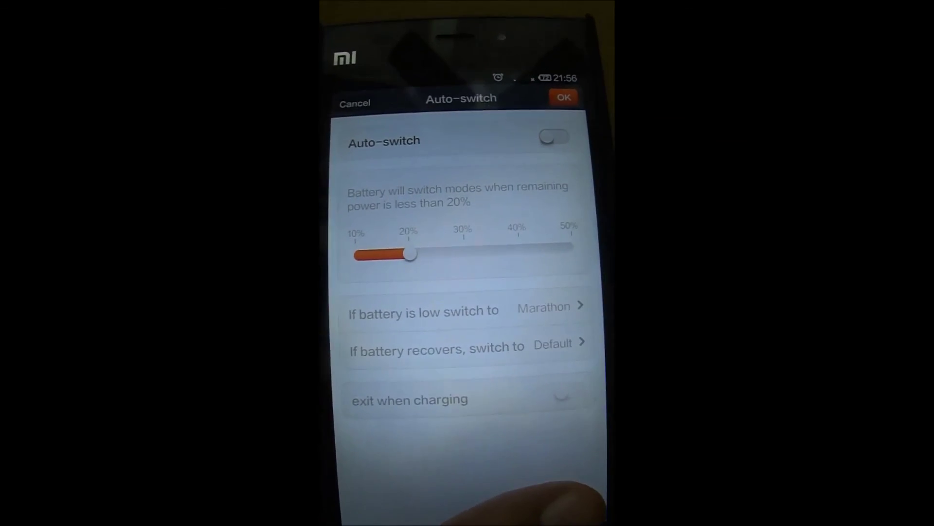
Go back to the Power overview showing 72% charge
key("Escape")
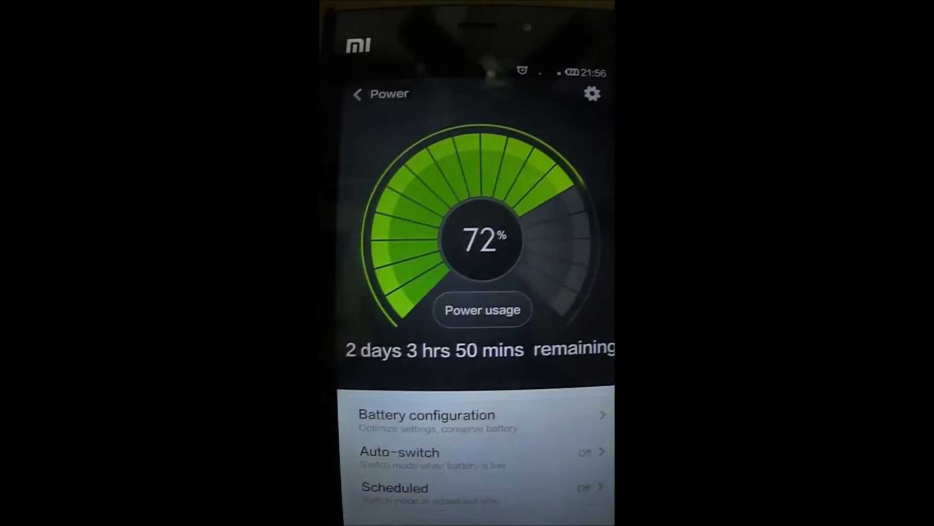